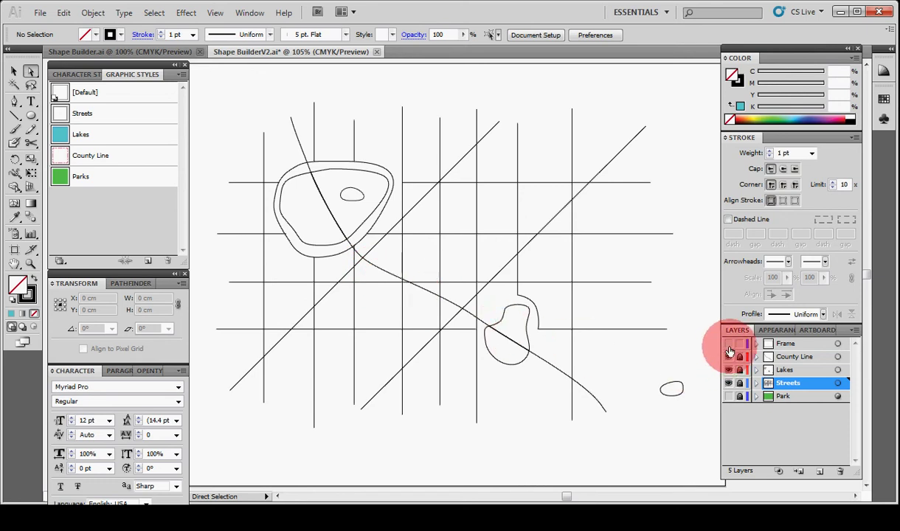
Turn on the Frame layer's visibility so the black frame appears around the map
left_click(729, 345)
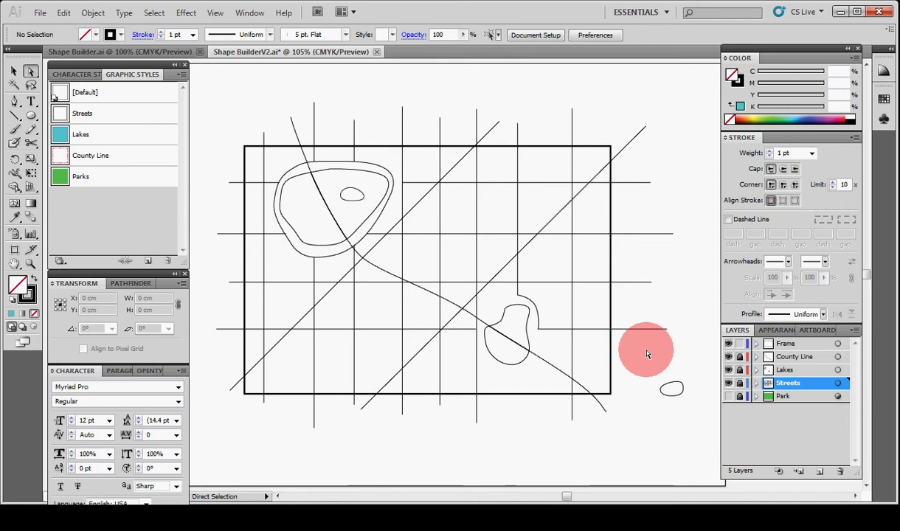
Hide the frame, apply the County Line graphic style to the county path, and lock its layer
left_click(729, 343)
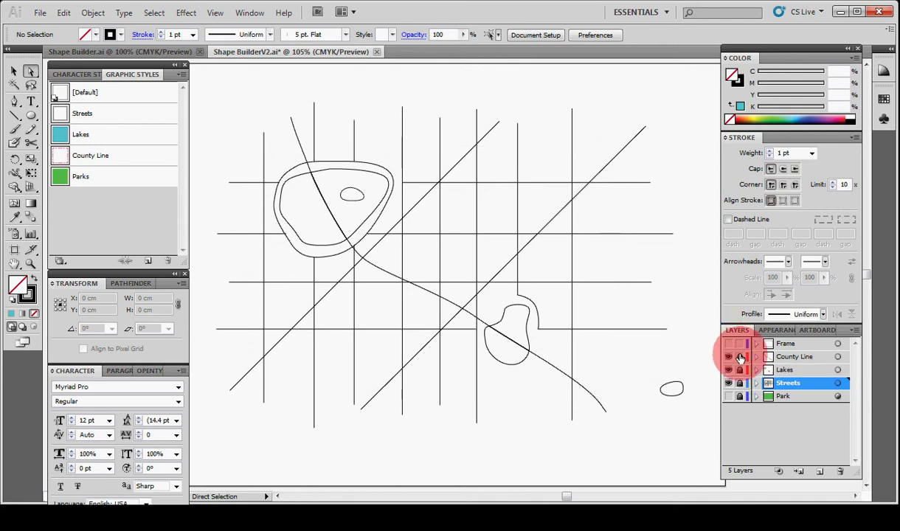
left_click(756, 357)
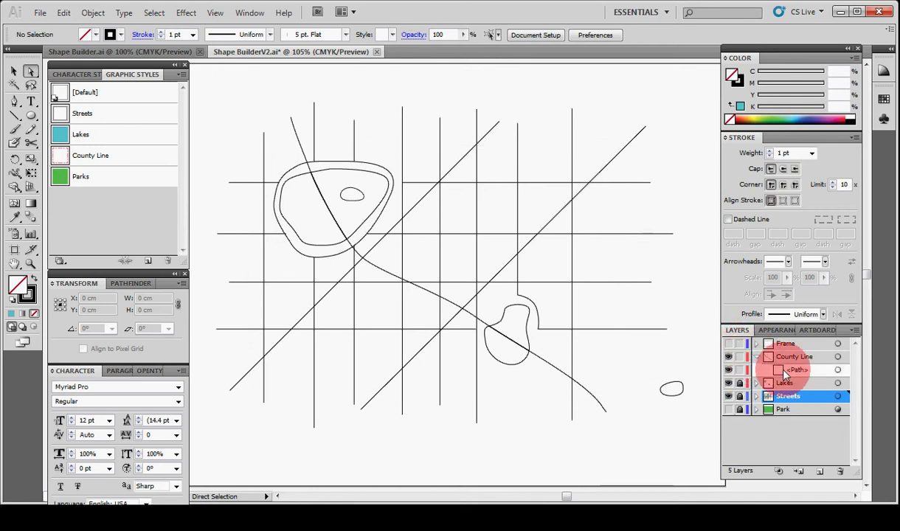
left_click(838, 370)
left_click(133, 163)
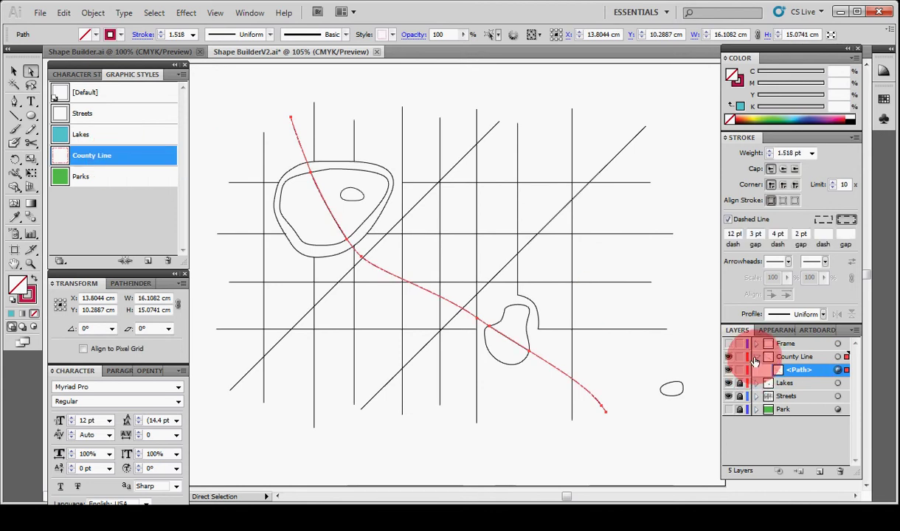
left_click(756, 357)
left_click(740, 356)
Unlock the Lakes layer, give all lake shapes the Lakes style, then relock it
left_click(740, 370)
left_click_drag(250, 137, 693, 439)
left_click(60, 134)
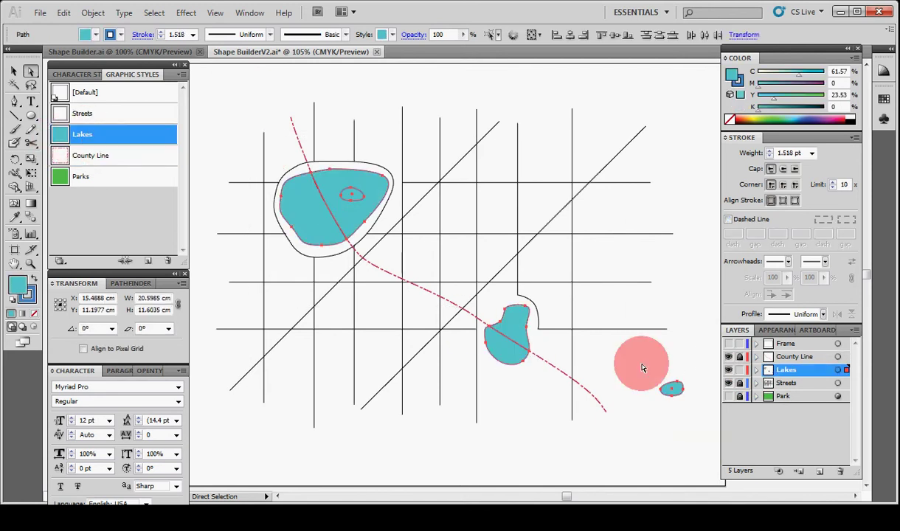
left_click(740, 369)
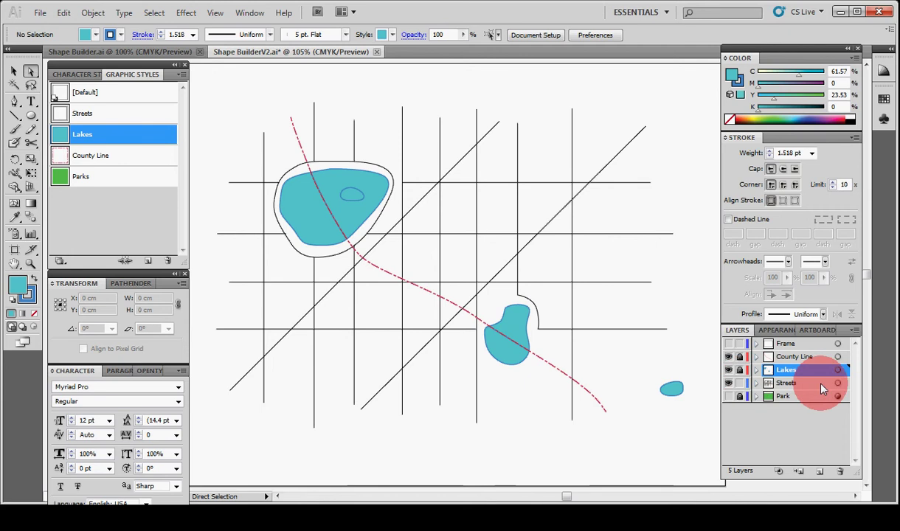
Apply the Streets graphic style to all street lines, then deselect them
left_click_drag(209, 96, 691, 451)
left_click(788, 385)
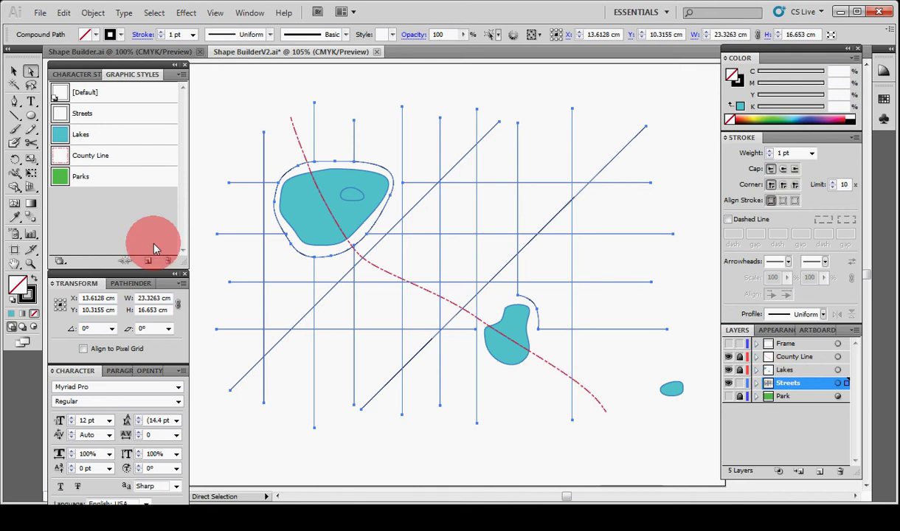
left_click(84, 114)
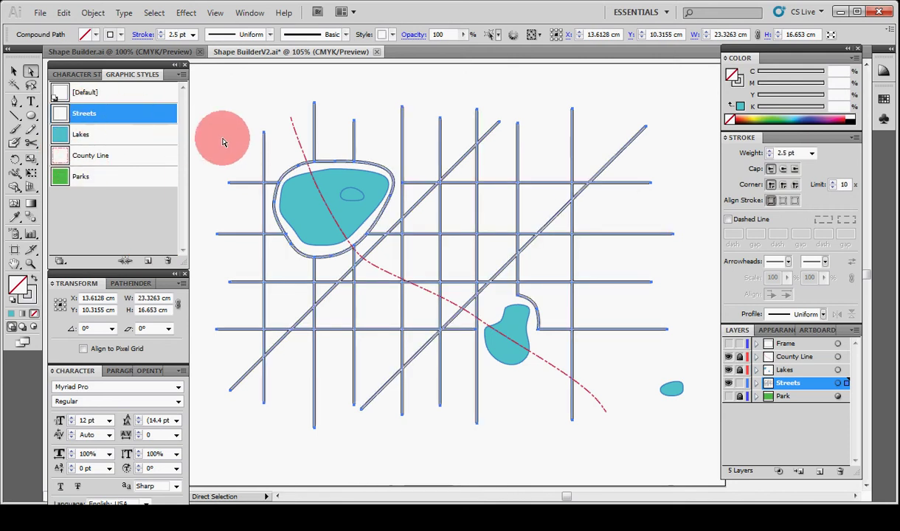
left_click(223, 141)
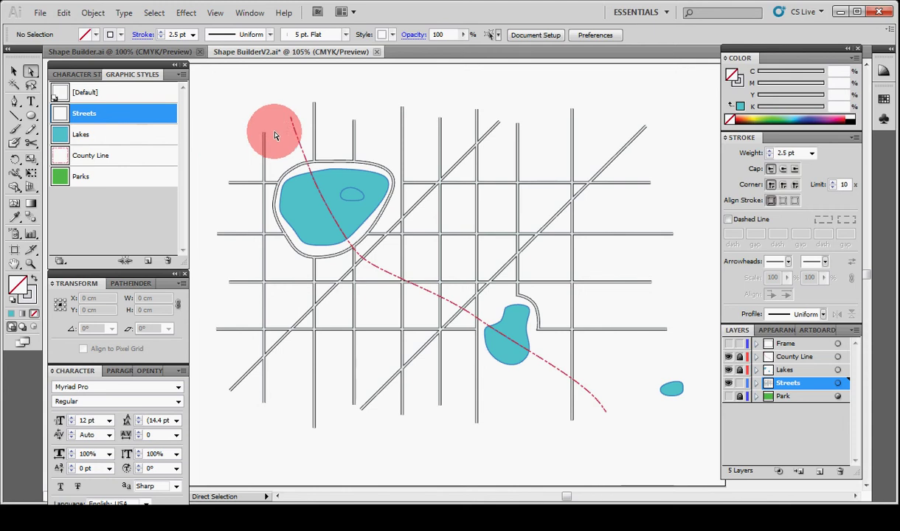
Hide the county line, lock Streets, and merge the large lake's two halves with Shape Builder
left_click(731, 357)
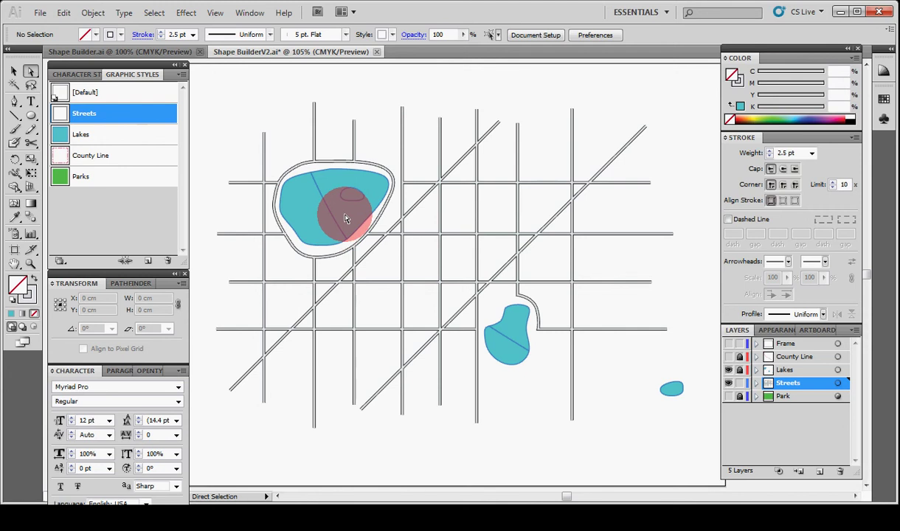
left_click(740, 383)
left_click_drag(228, 130, 678, 432)
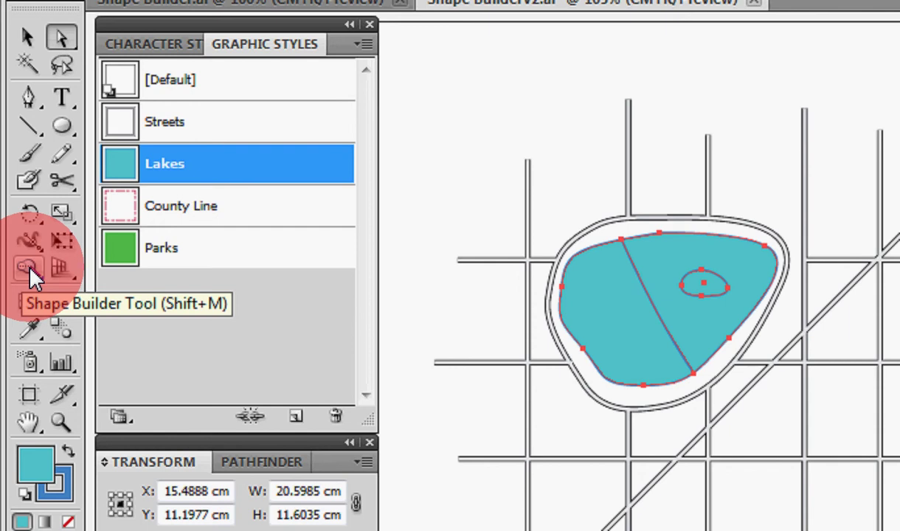
left_click(33, 279)
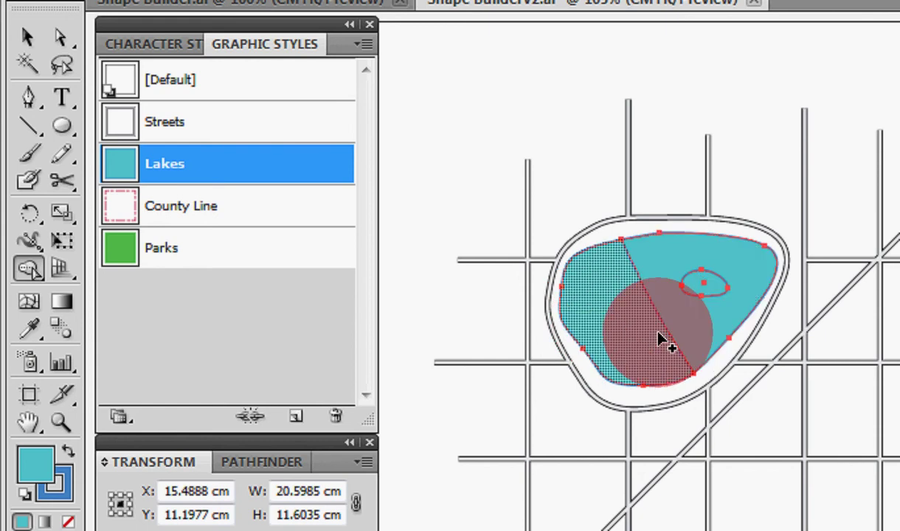
left_click_drag(618, 313, 703, 334)
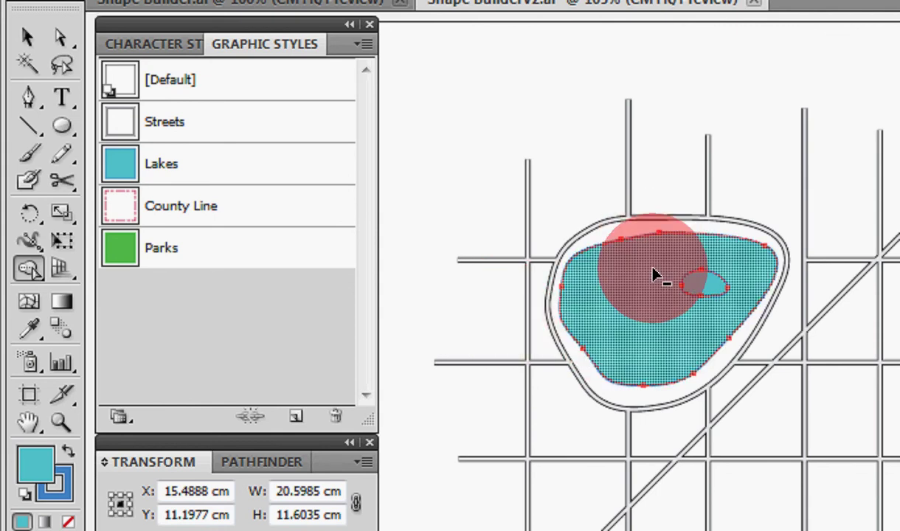
Delete the inner ellipse from the large lake to leave a white island
left_click(707, 294, "alt")
key("a")
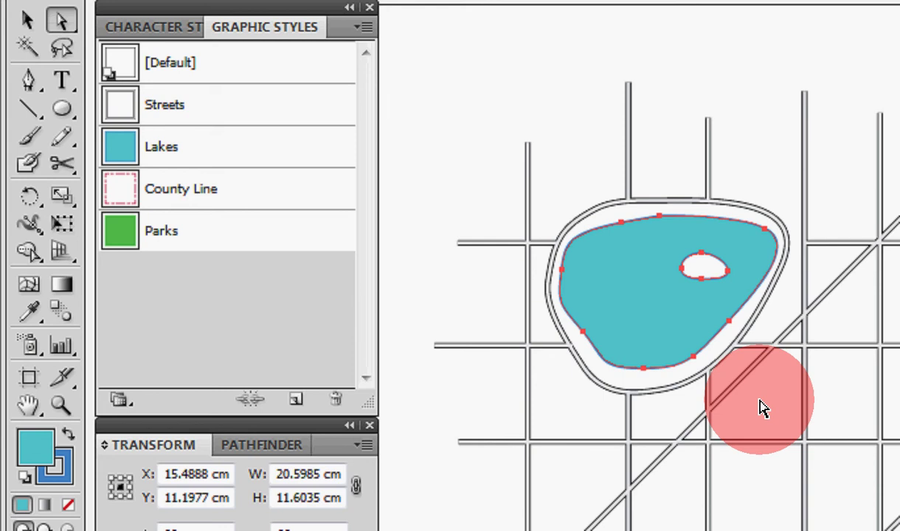
left_click(764, 410)
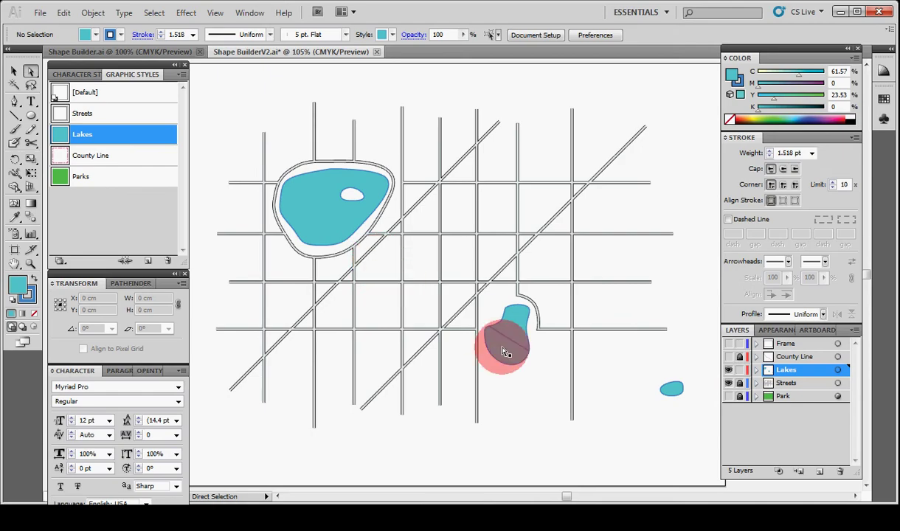
Merge the split pieces of the middle lake into one shape with Shape Builder
left_click(516, 329)
key("shift+m")
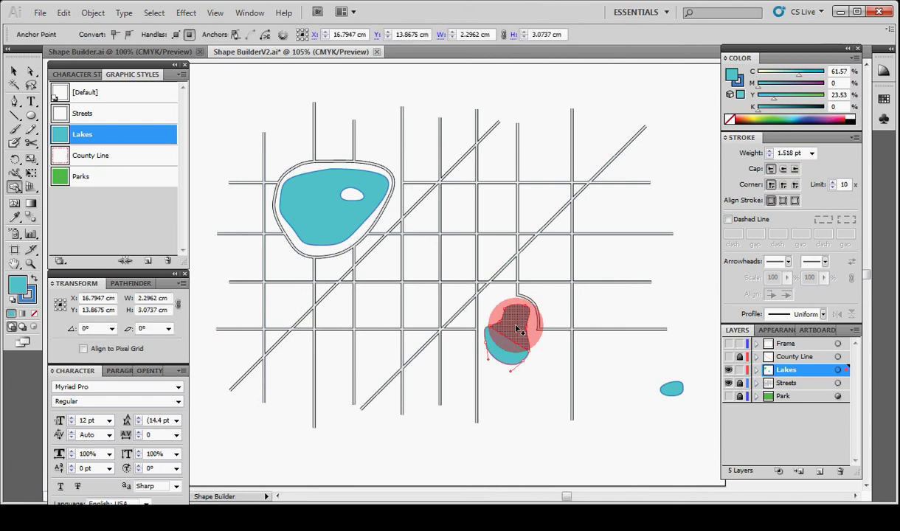
left_click(508, 341, "alt")
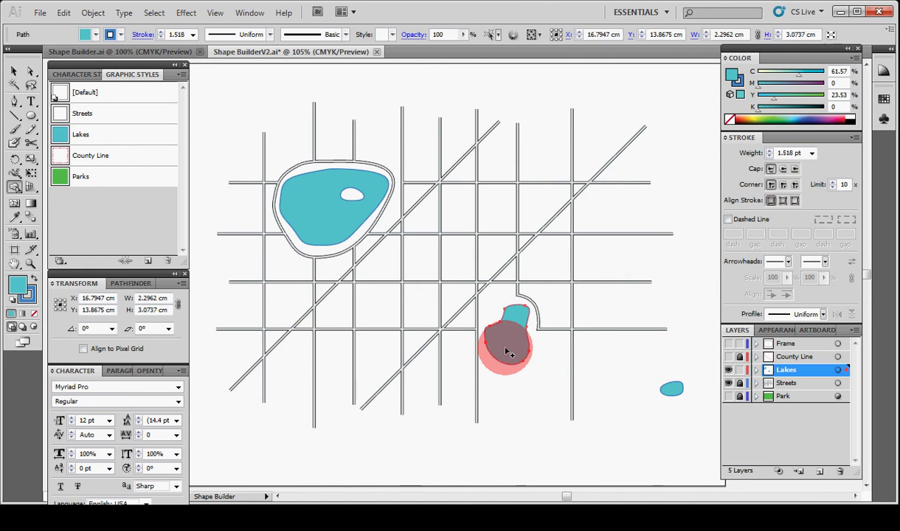
key("a")
left_click(528, 413)
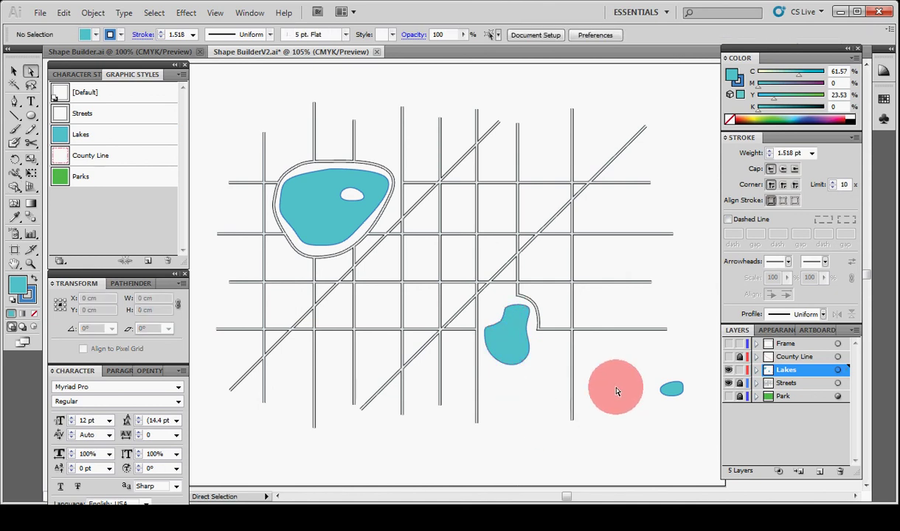
Show the frame and county line, then delete the county line piece above the frame
left_click(729, 344)
left_click(729, 357)
left_click(740, 357)
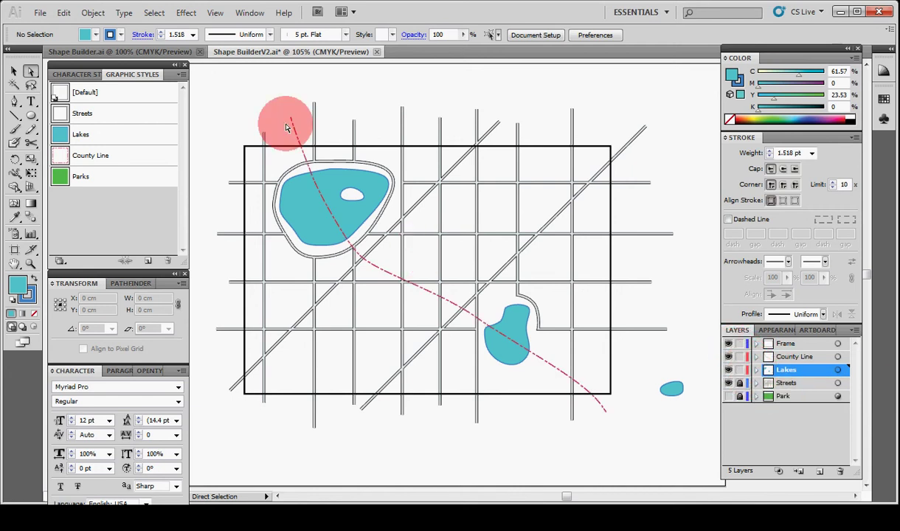
left_click_drag(210, 96, 697, 450)
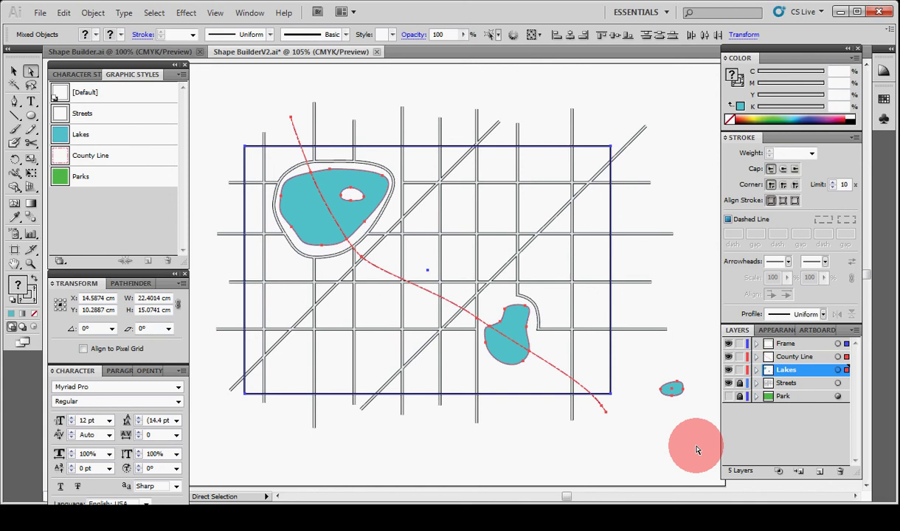
key("shift+m")
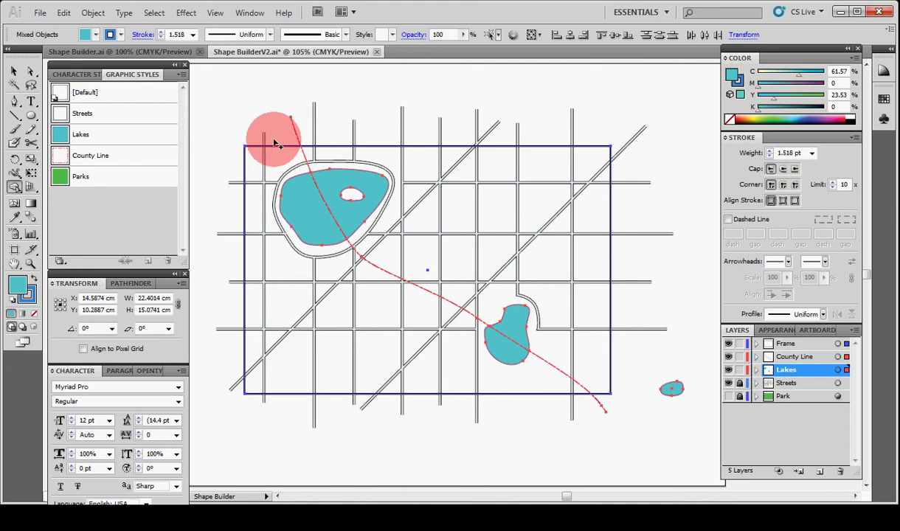
left_click(298, 136, "alt")
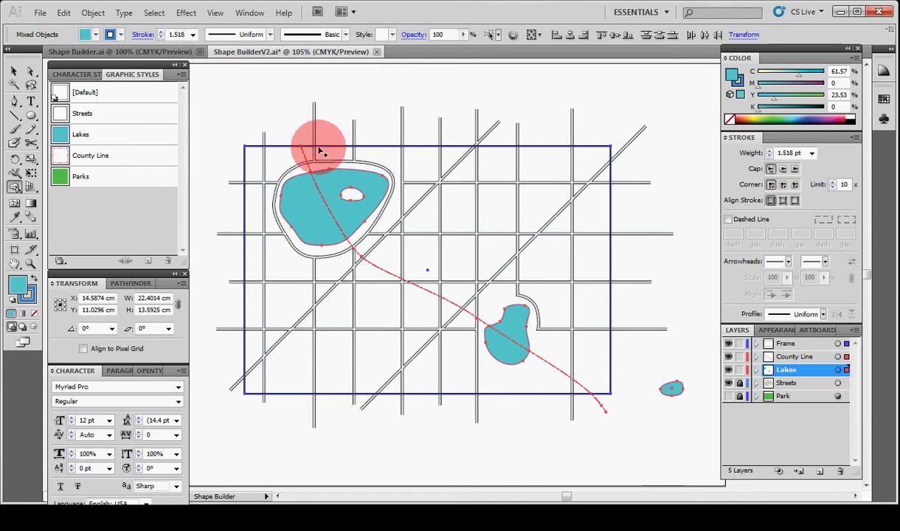
Unlock the Streets layer and select all the map artwork, streets included, for Shape Builder
left_click(740, 382)
key("a")
left_click_drag(202, 93, 673, 438)
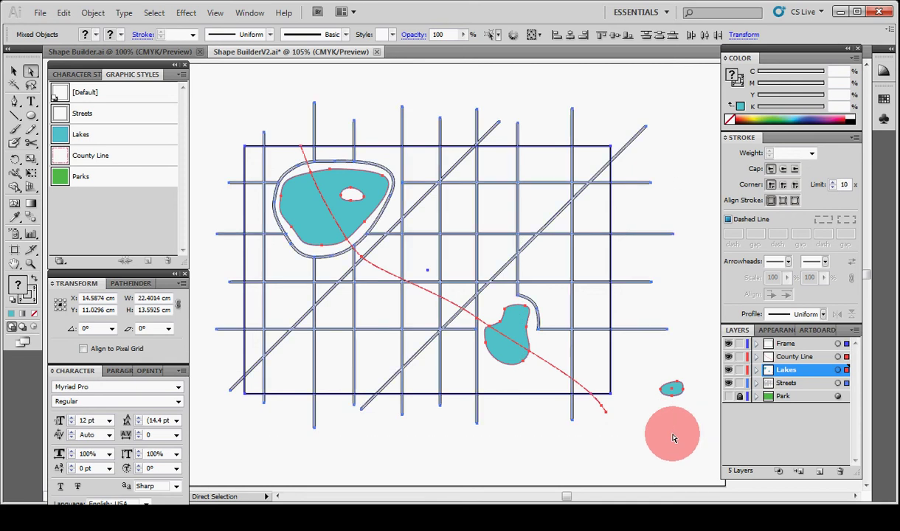
key("shift+m")
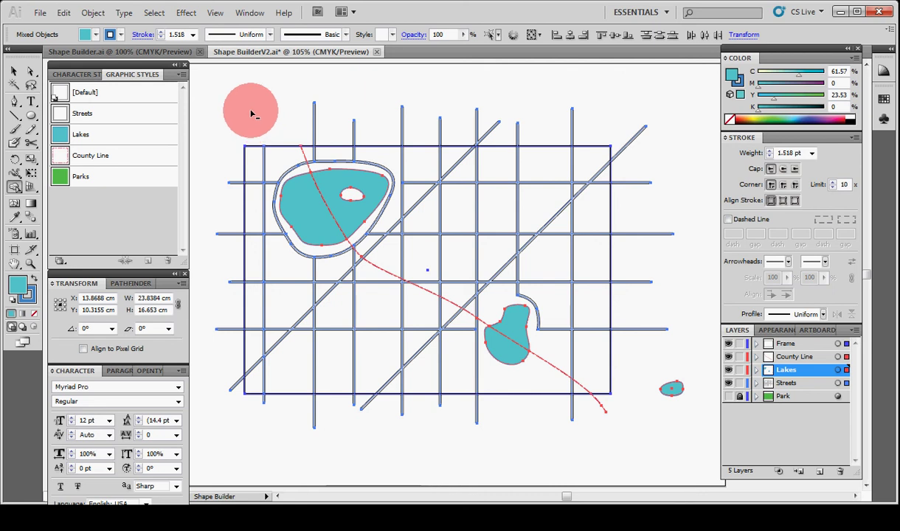
Delete the street ends and stray lake outside the frame's top, right, bottom and left edges
left_click_drag(278, 132, 624, 134)
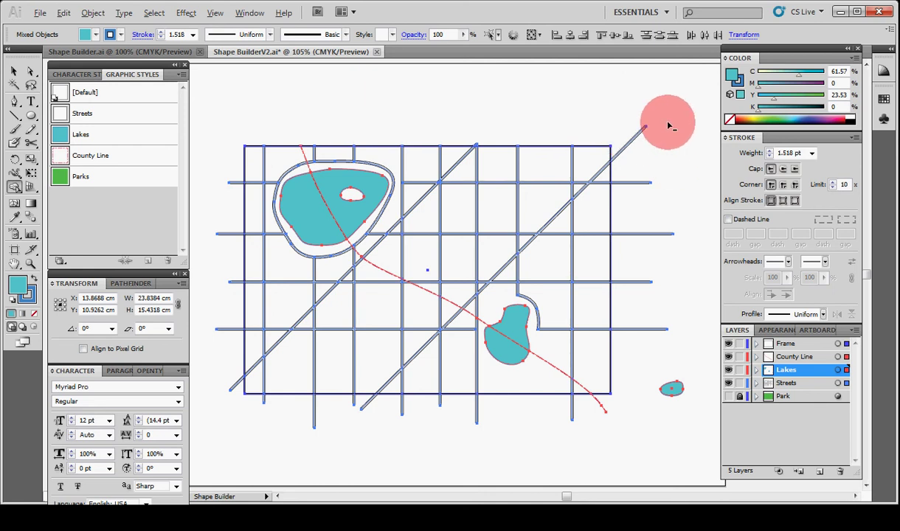
left_click_drag(626, 106, 698, 425)
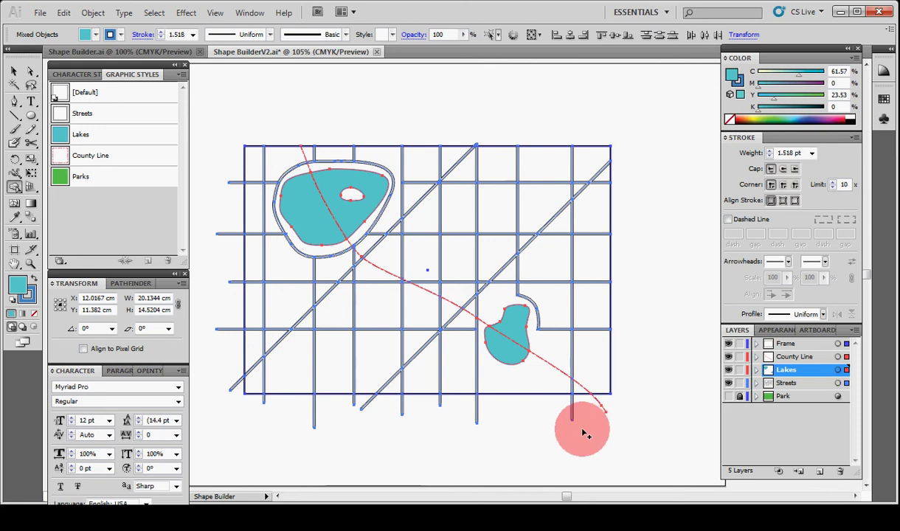
left_click_drag(645, 459, 218, 387)
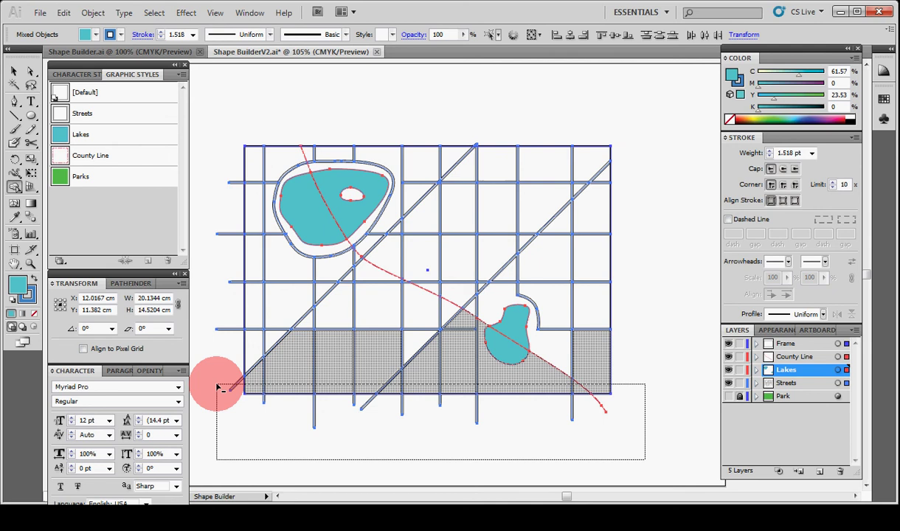
left_click_drag(218, 387, 221, 390)
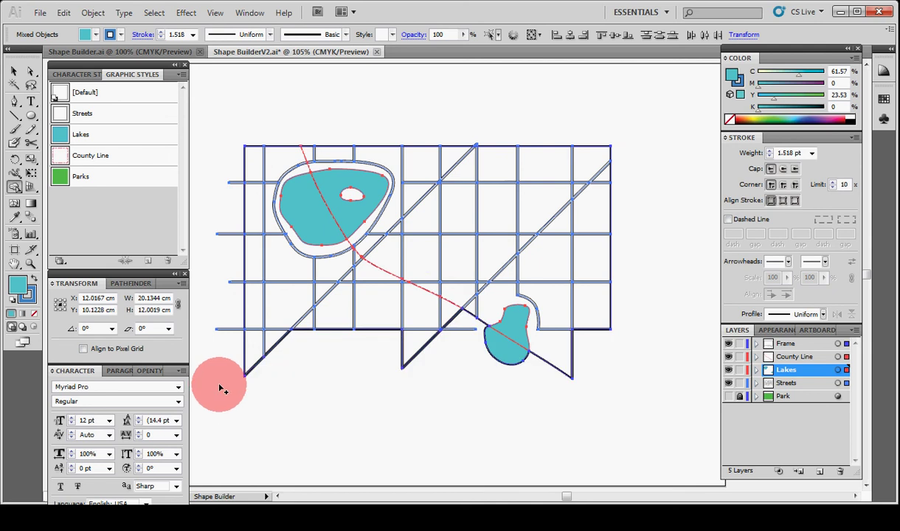
key("ctrl+z")
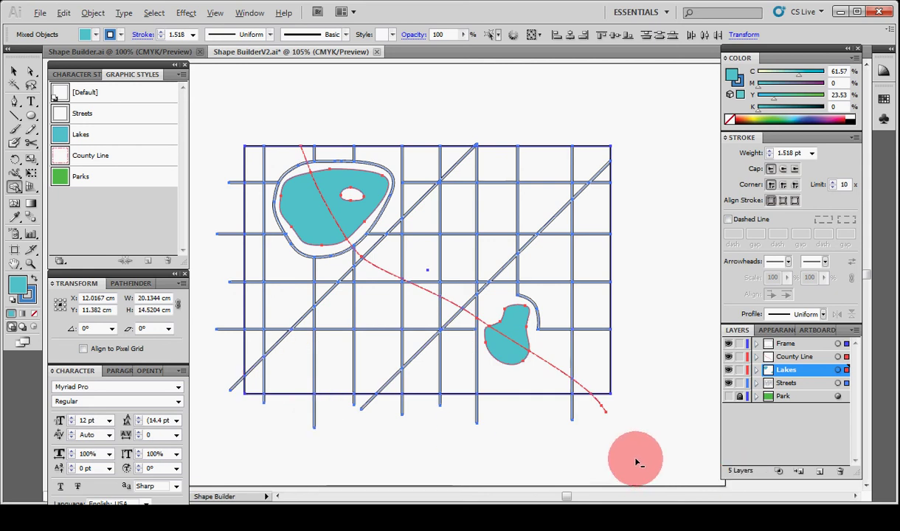
mouse_move(636, 462)
left_mouse_down()
mouse_move(526, 411)
mouse_move(231, 402)
left_mouse_up()
mouse_move(211, 146)
left_mouse_down()
mouse_move(231, 236)
mouse_move(239, 416)
left_mouse_up()
Deselect everything and make the green Park layer visible behind the streets
key("a")
left_click(329, 450)
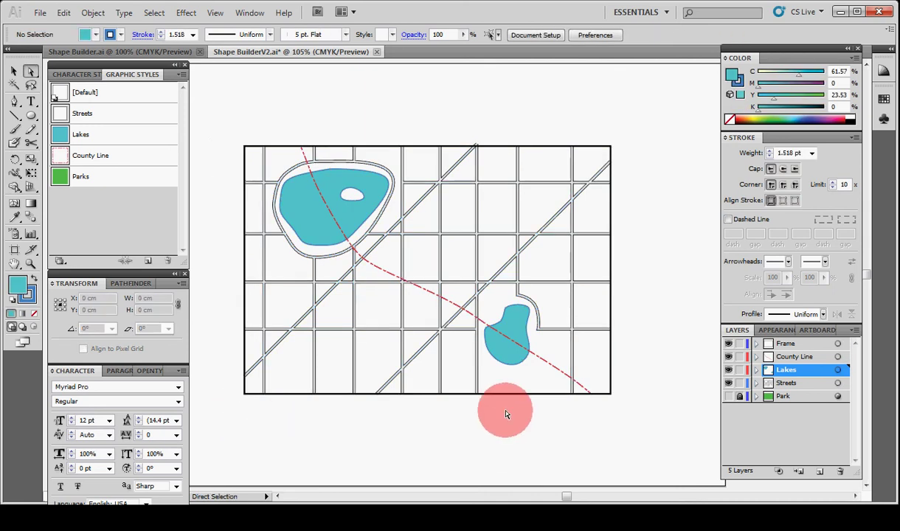
left_click(729, 396)
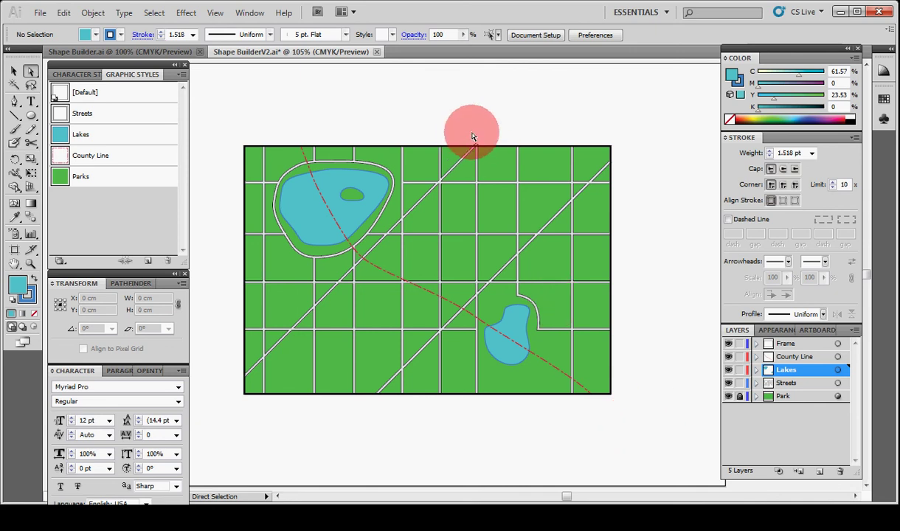
Reshape the top street junction and delete the street tip poking above the frame
key("z")
left_click_drag(484, 164, 484, 161)
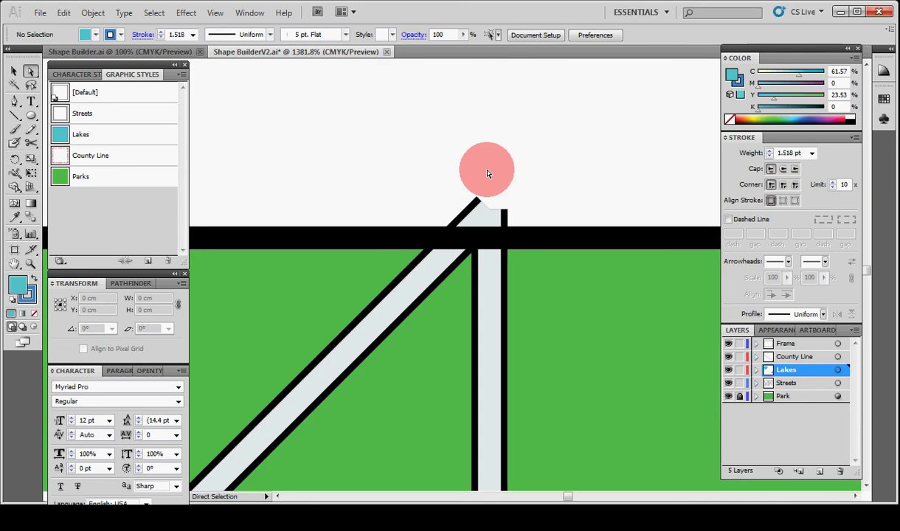
left_click_drag(421, 177, 495, 273)
left_click_drag(463, 227, 490, 210)
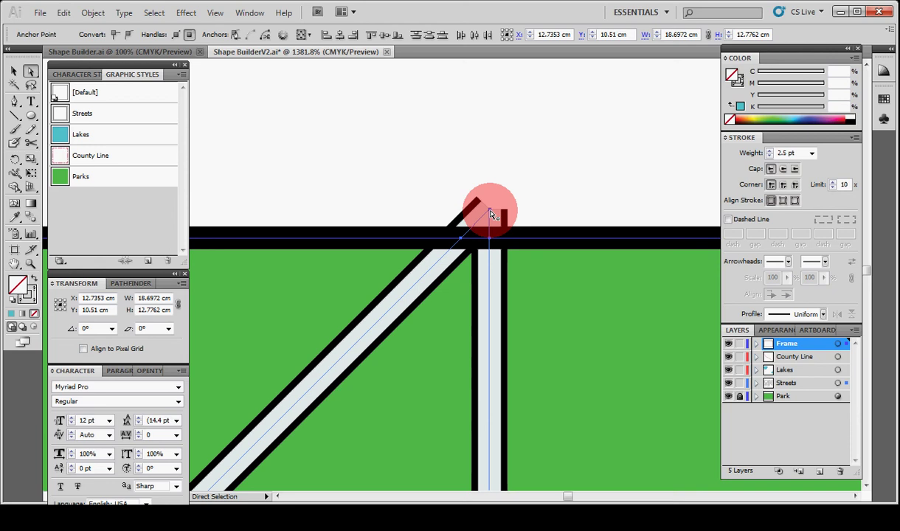
key("shift+m")
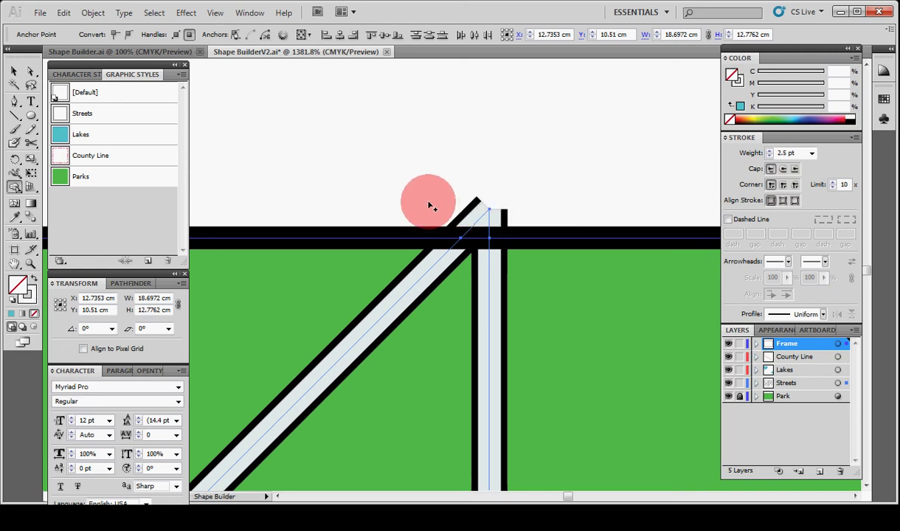
mouse_move(427, 210)
left_mouse_down()
mouse_move(518, 231)
mouse_move(512, 214)
left_mouse_up()
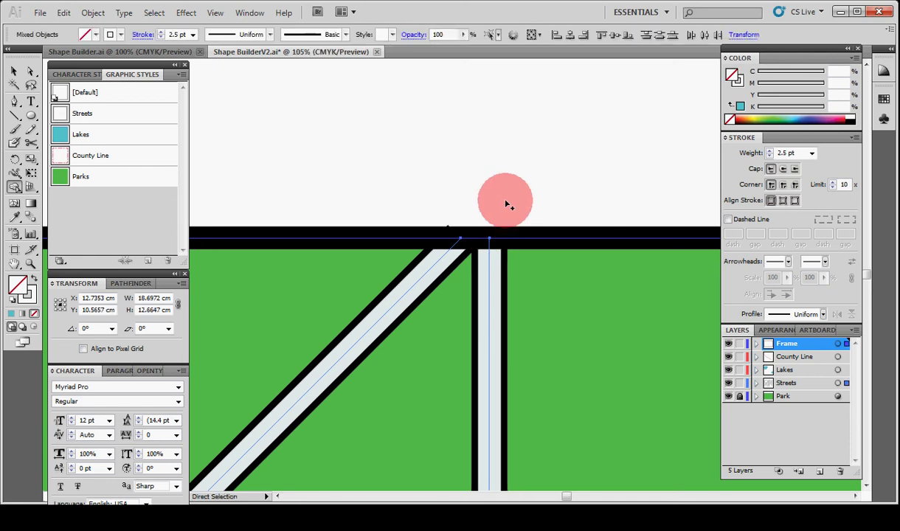
key("ctrl+0")
key("a")
left_click(653, 264)
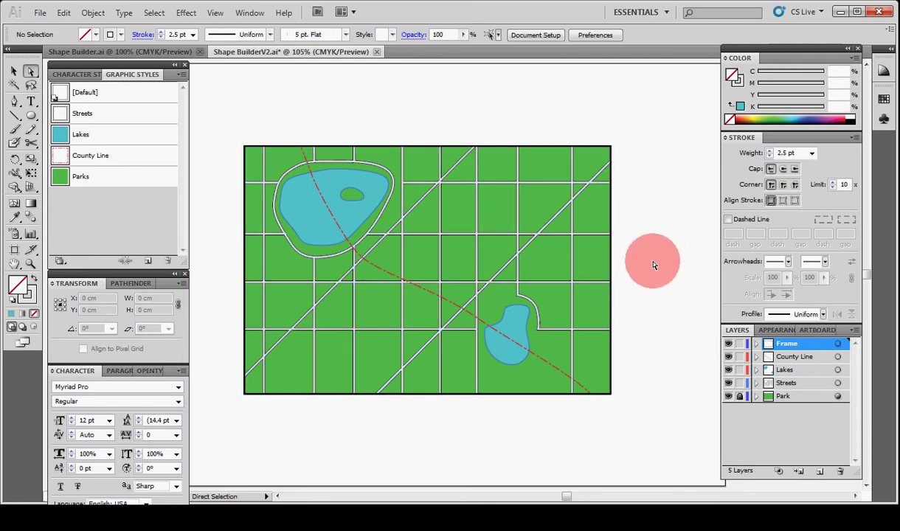